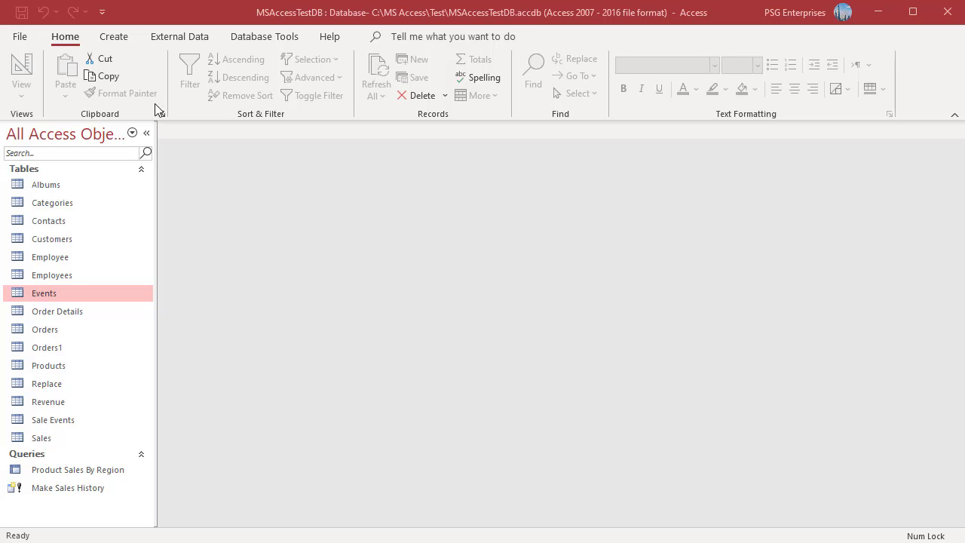
Create a new query in Design view on the Events table and add the Event and Event Date fields
left_click(120, 41)
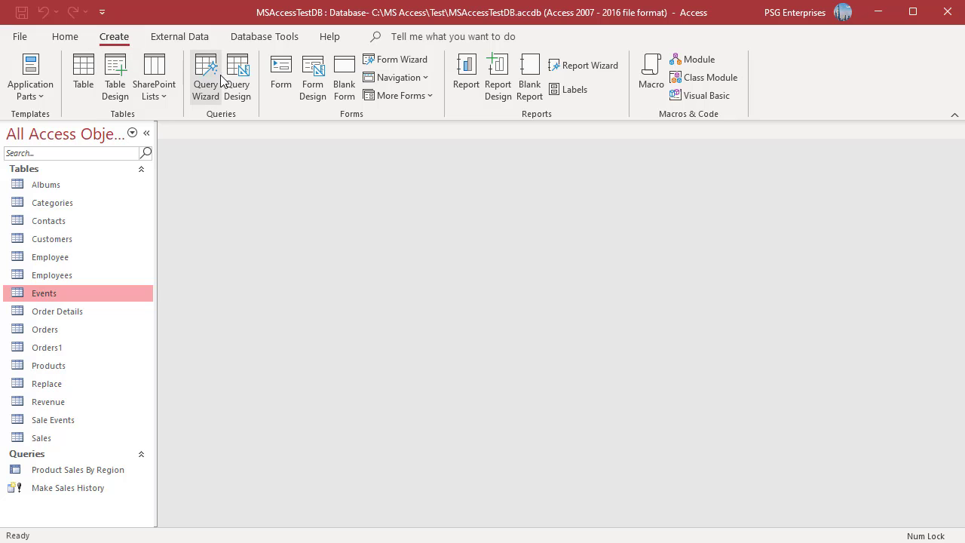
left_click(244, 98)
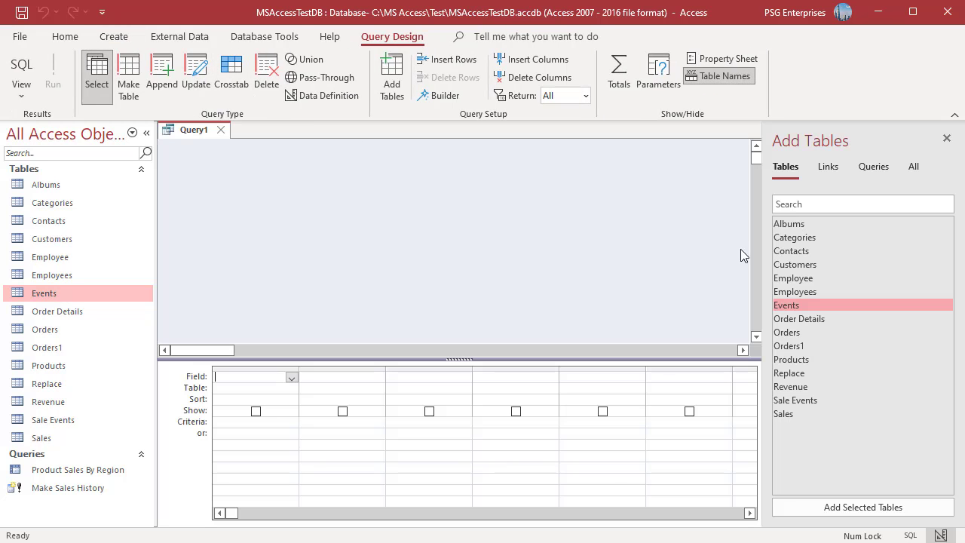
double_click(806, 305)
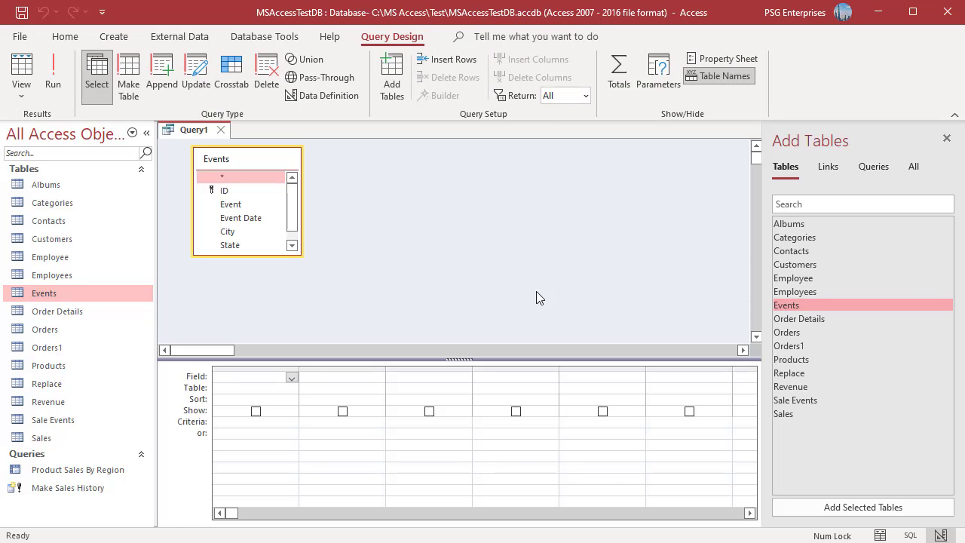
double_click(249, 206)
double_click(249, 218)
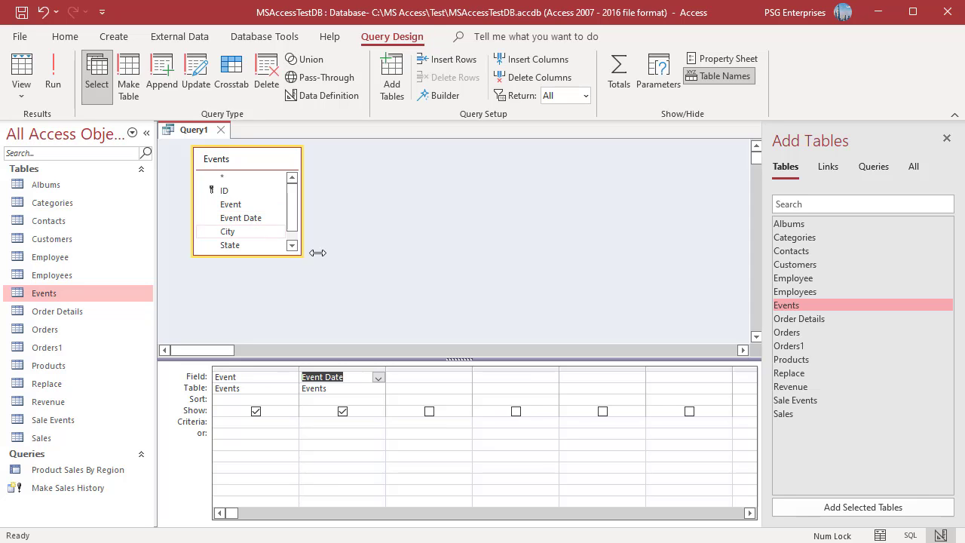
Add the calculated field Year : DatePart("yyyy",[Event Date]) in the empty column after Event Date
left_click(392, 377)
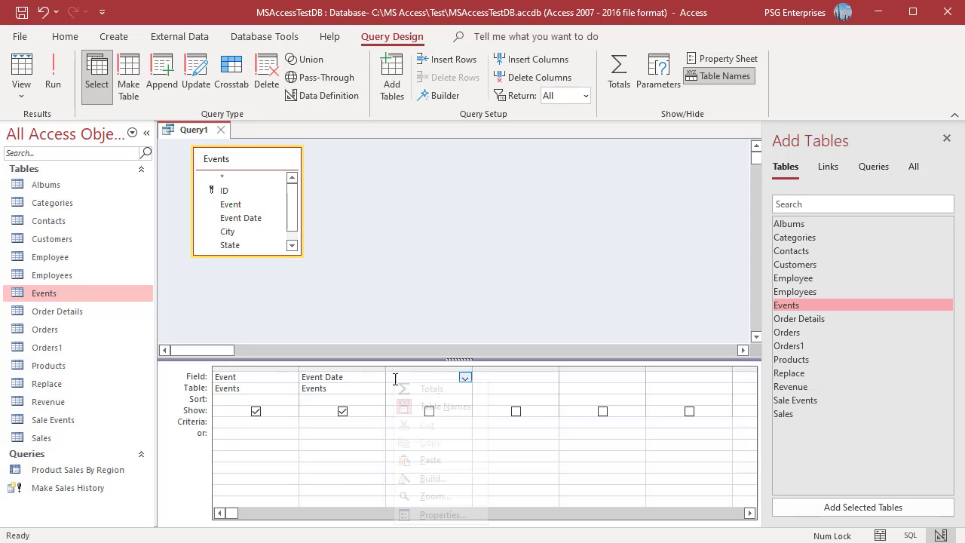
right_click(393, 378)
left_click(433, 495)
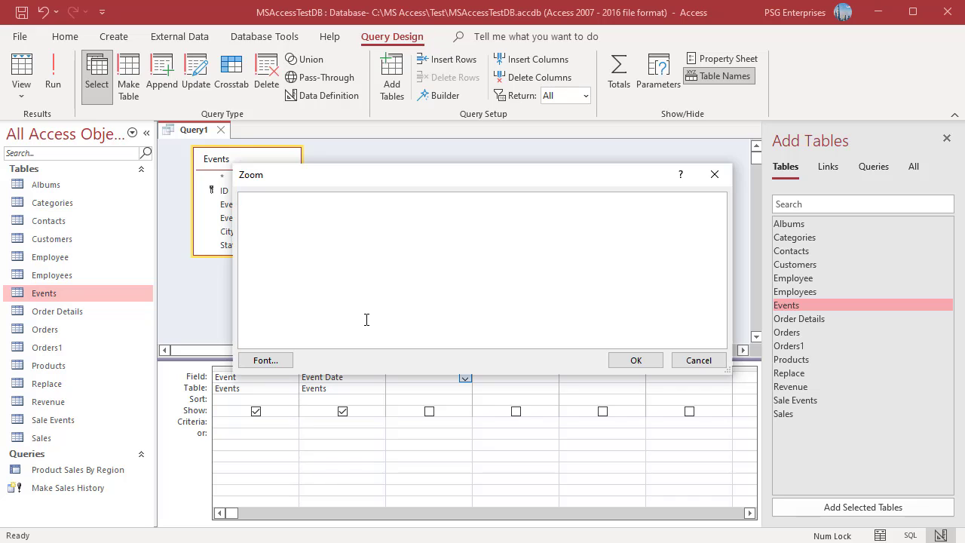
type("Year : DatePart(\"yyyy\",[Event Date])")
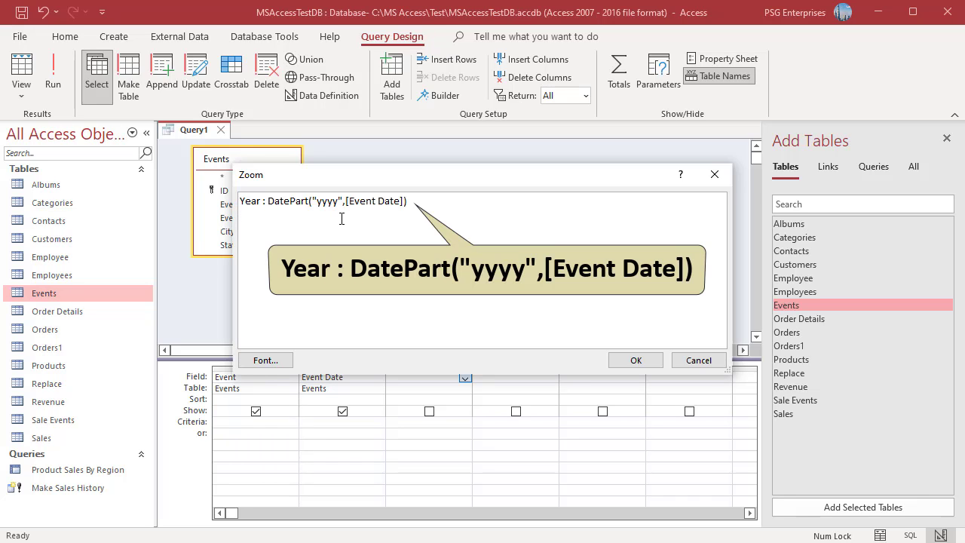
left_click(619, 361)
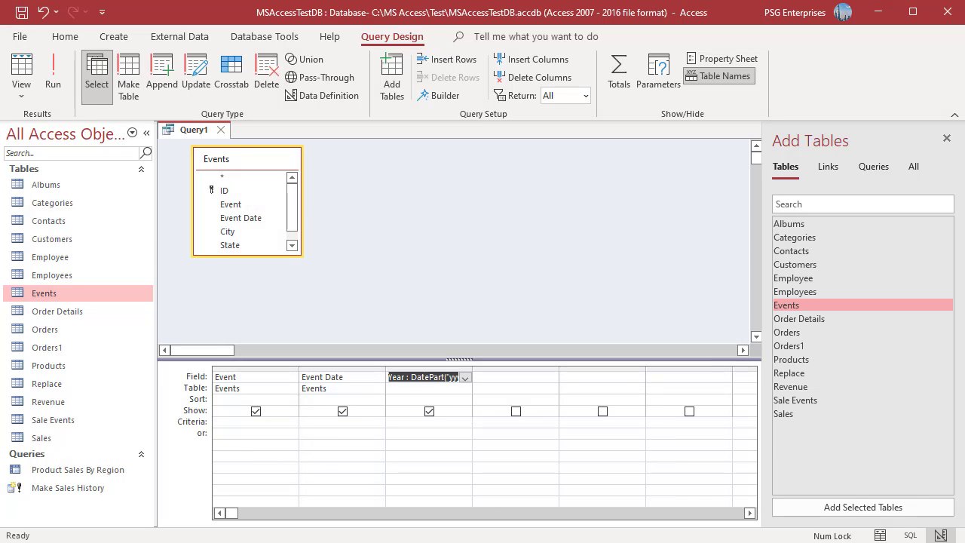
Add the calculated field Quarter : DatePart("q",[Event Date]) in the column after Year
key("Tab")
key("shift+F2")
type("Quarter : DatePart(\"q\",[Event Date])")
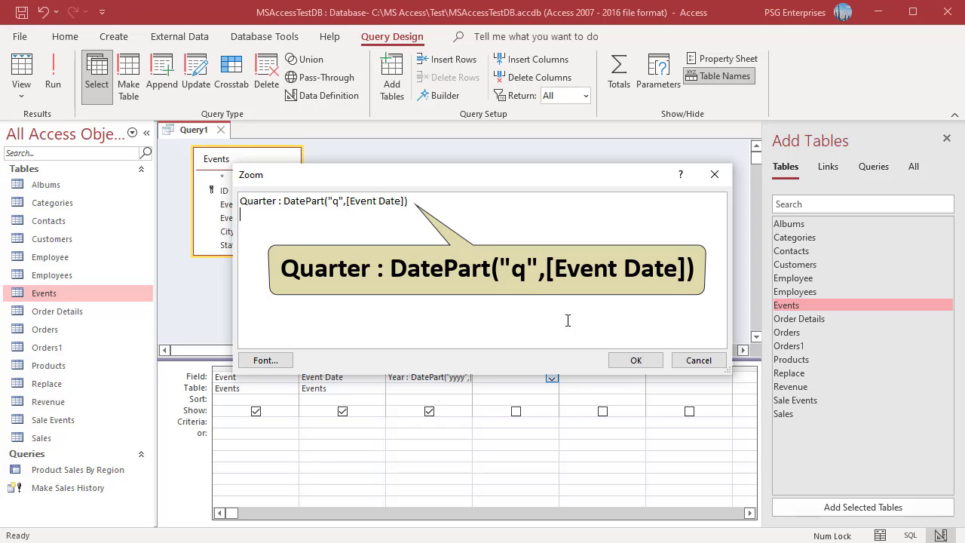
left_click(625, 363)
Add the calculated field Month : DatePart("m",[Event Date]) in the column after Quarter
key("Tab")
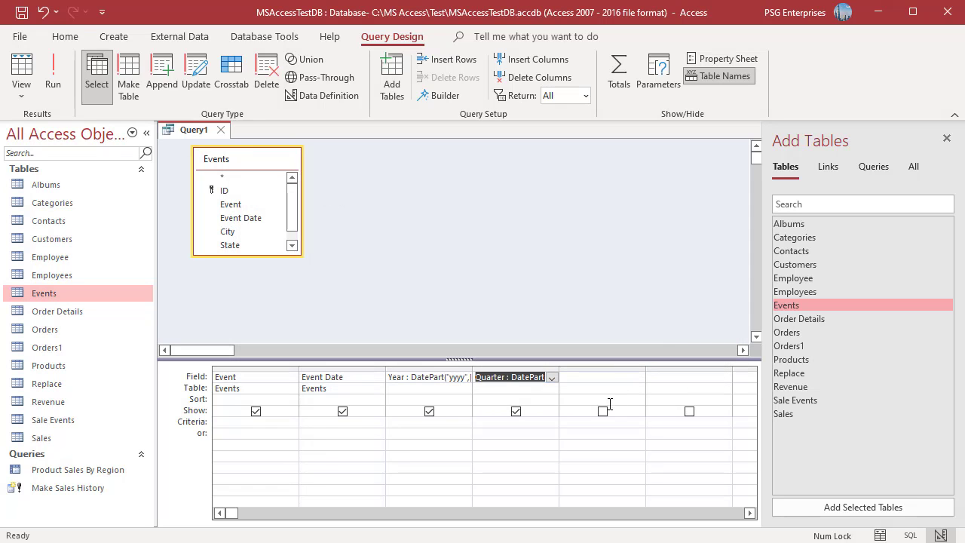
key("shift+F2")
type("Month : DatePart(\"m\",[Event Date])")
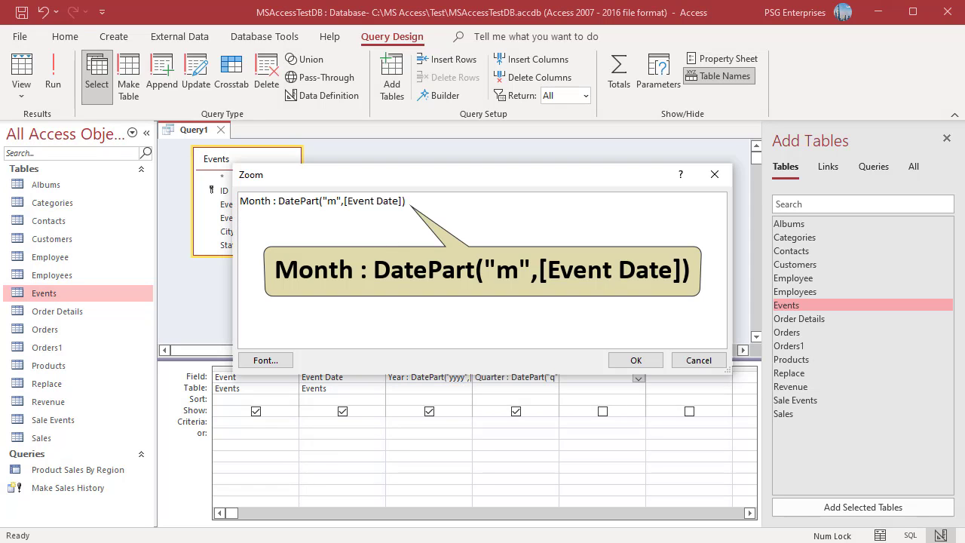
left_click(637, 361)
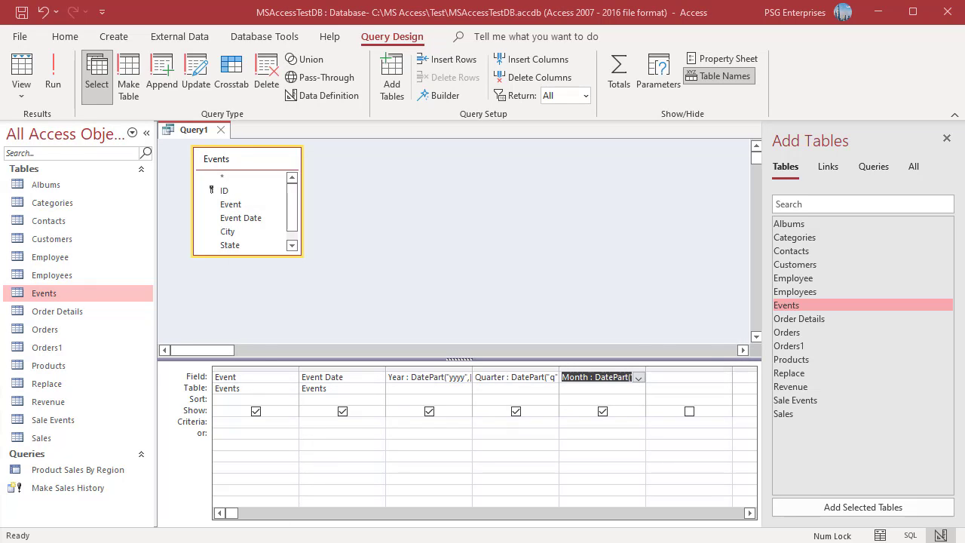
Add the calculated field Day : DatePart( "d",[Event Date]) in the column after Month
key("Tab")
key("shift+F2")
type("Day : DatePart( \"d\",[Event Date])")
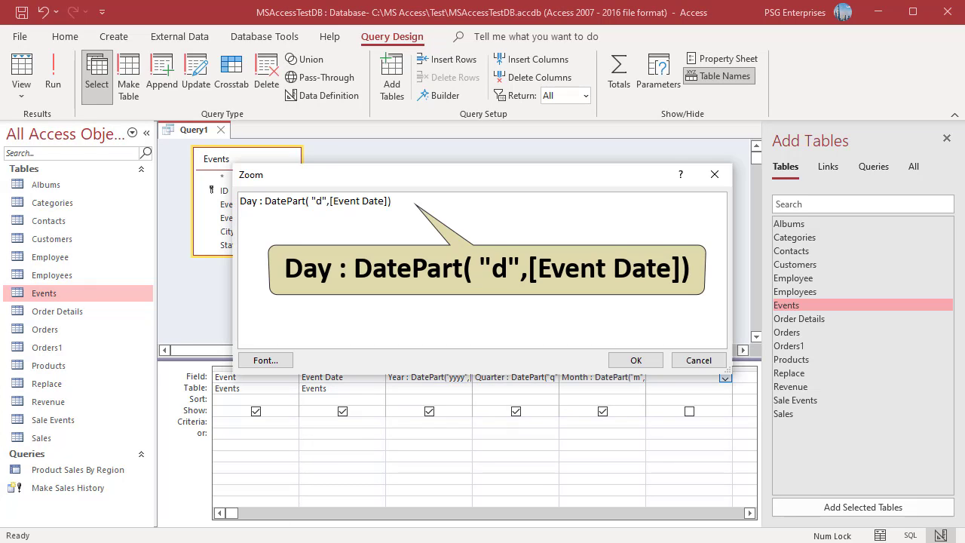
left_click(635, 361)
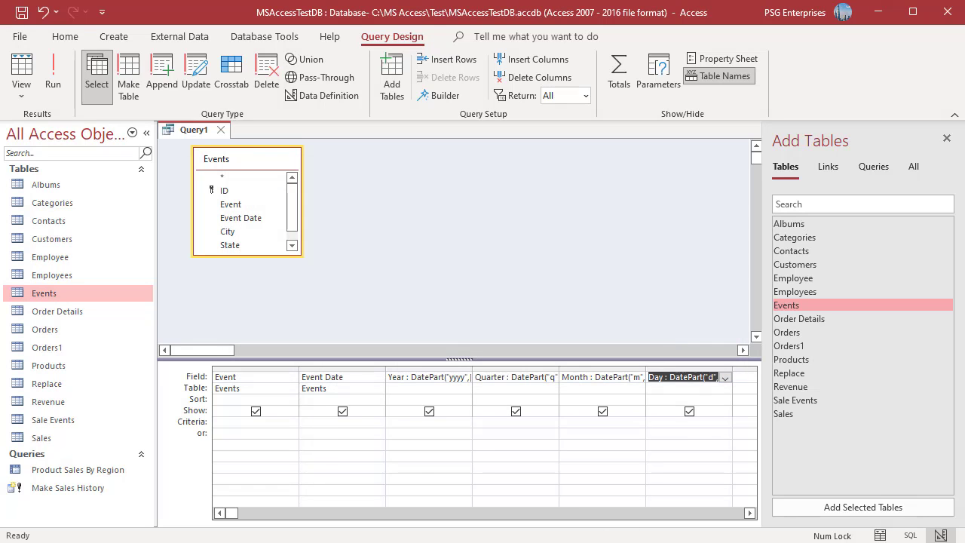
Add the calculated field Day of the year: DatePart("y",[Event Date]) after Day and run the query
key("Tab")
key("shift+F2")
type("Day of the year: DatePart(\"y\",[Event Date])")
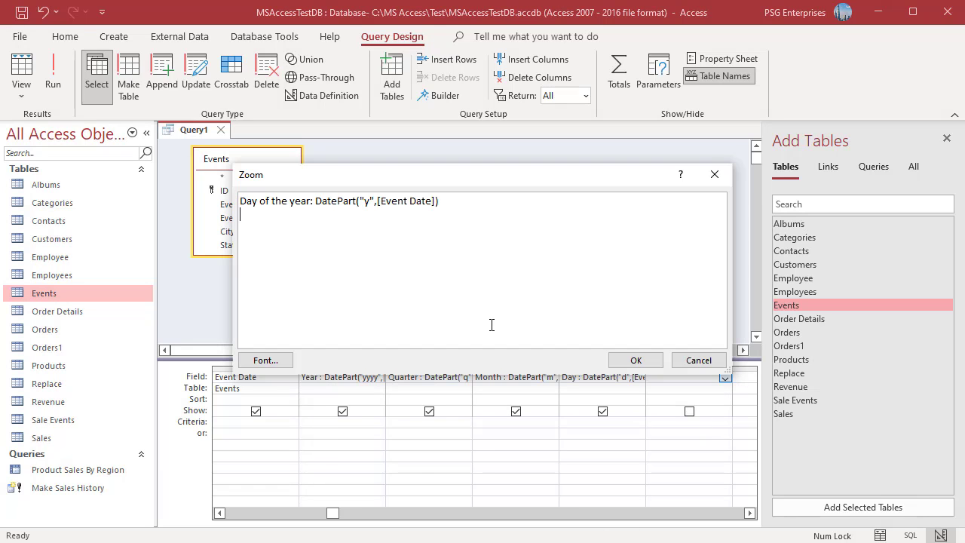
left_click(634, 363)
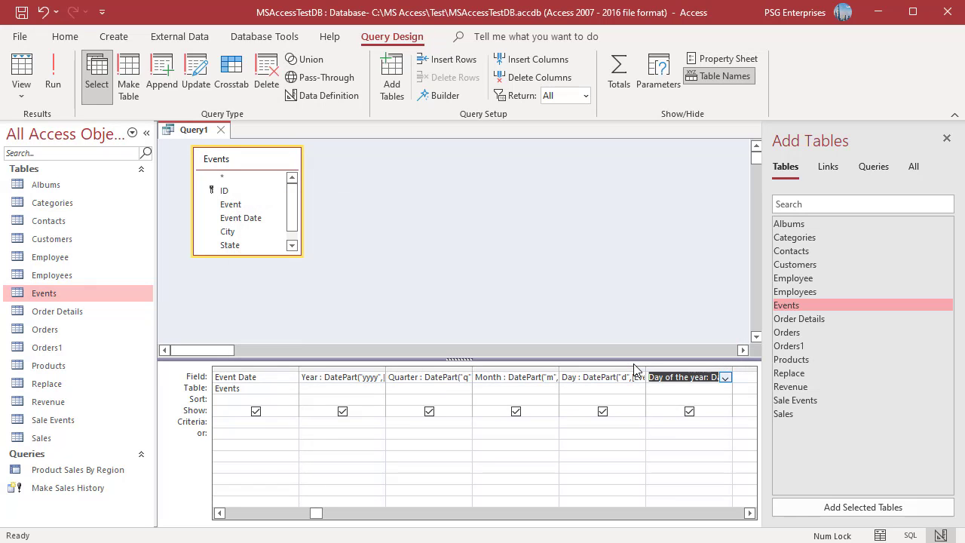
left_click(53, 87)
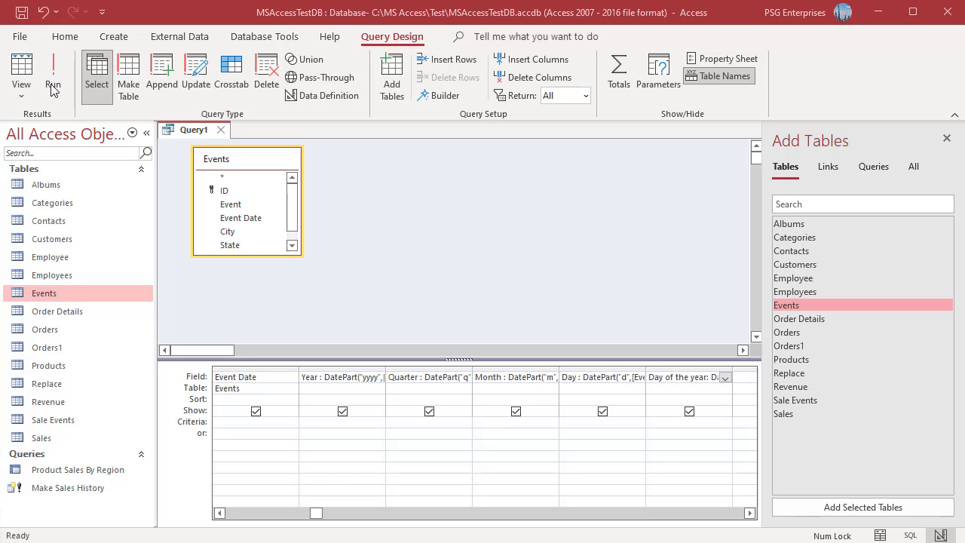
left_click(52, 87)
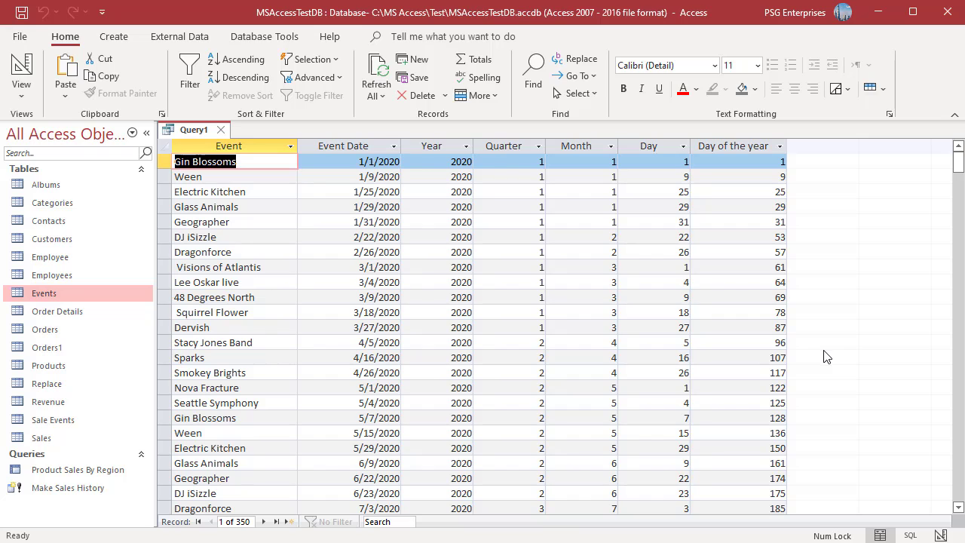
Back in the query design, add Weekday/ Week(Sunday) : DatePart("w",[Event Date]) & " / Week" & DatePart("ww",[Event Date]) after Event Date
left_click(940, 535)
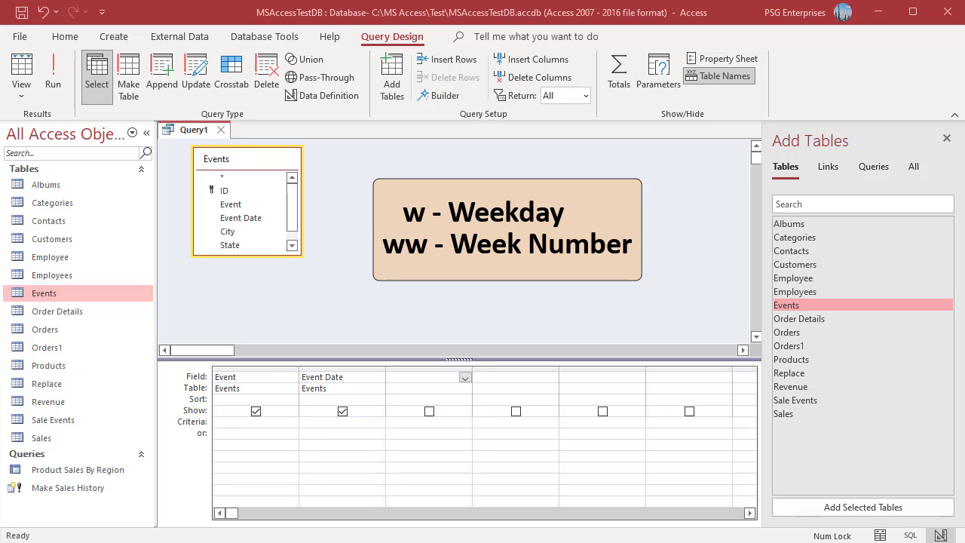
right_click(397, 380)
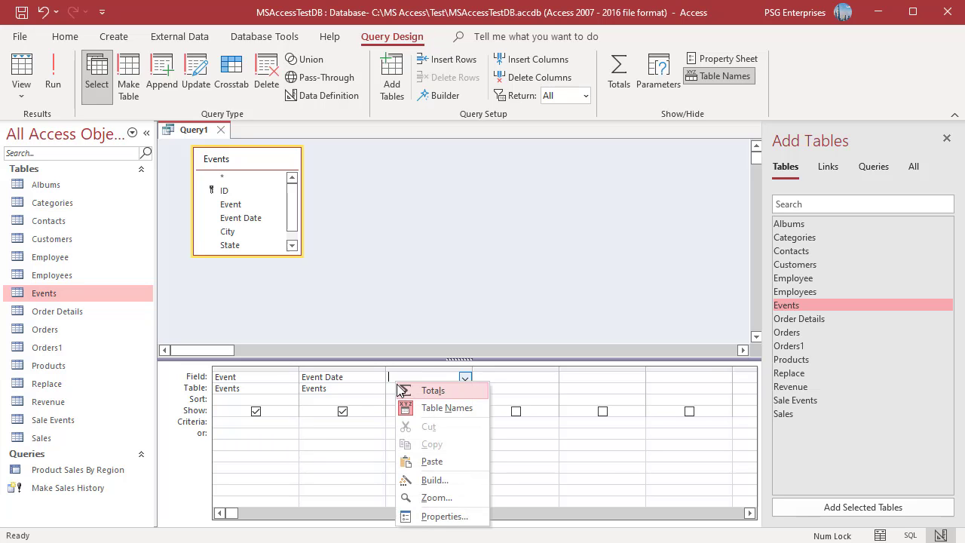
left_click(433, 498)
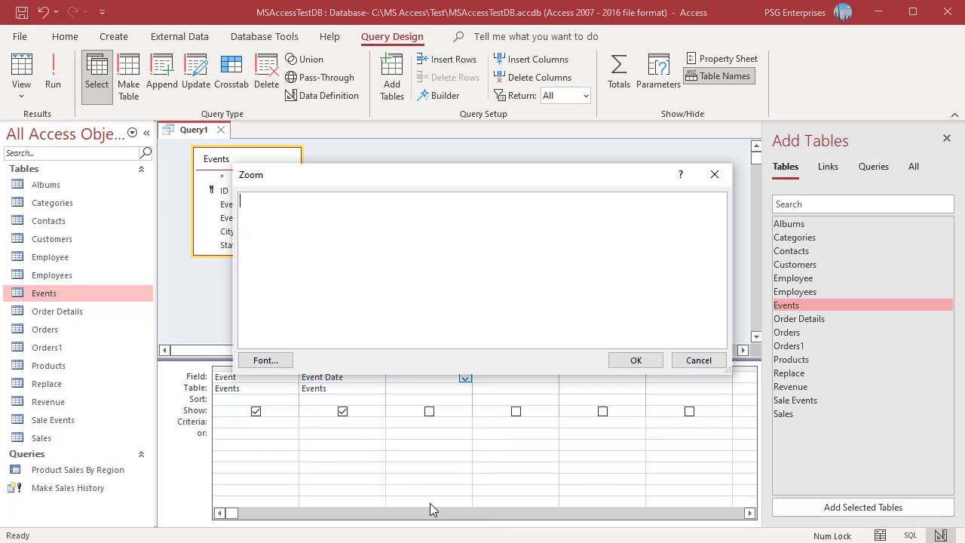
type("Weekday/ Week(Sunday) : DatePart(\"w\",[Event Date]) & \" / Week\" & DatePart(\"ww\",[Event Date])")
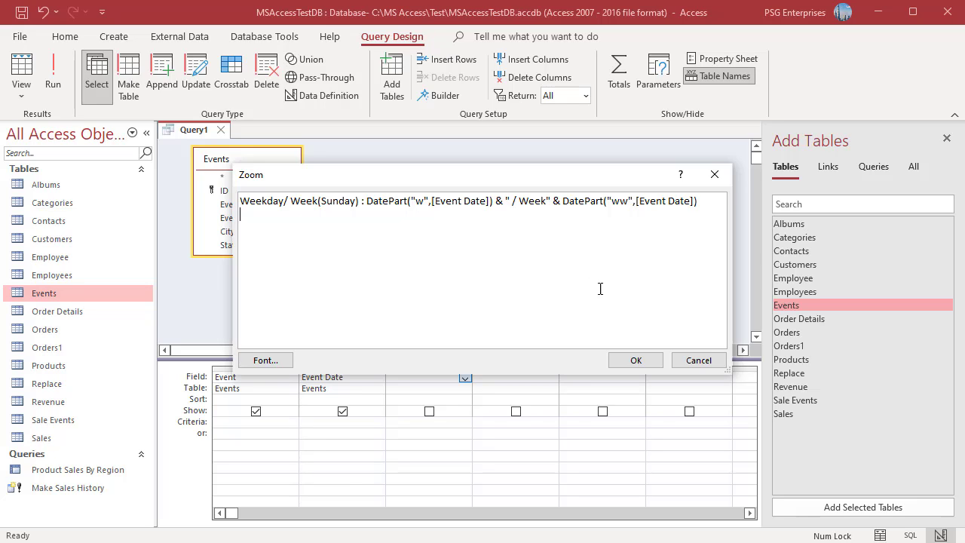
left_click(633, 361)
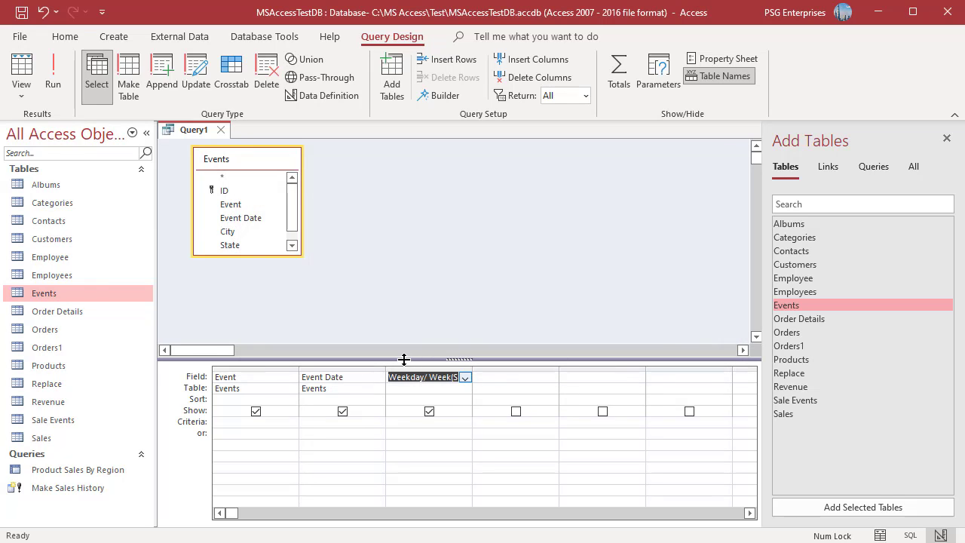
Add Weekday/ Week(Monday) : DatePart("w",[Event Date],2) & " / Week" & DatePart("ww",[Event Date],2) in the next column and run the query
right_click(489, 383)
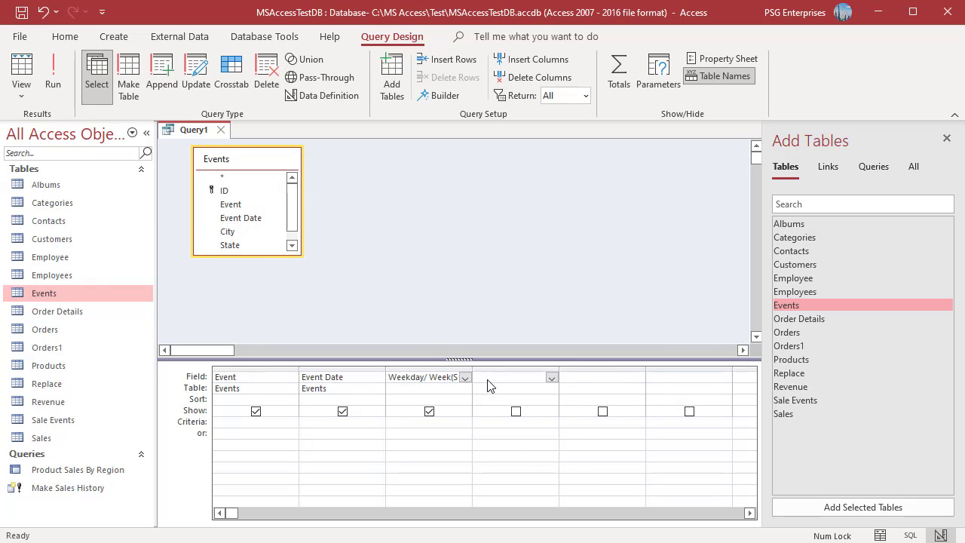
left_click(502, 494)
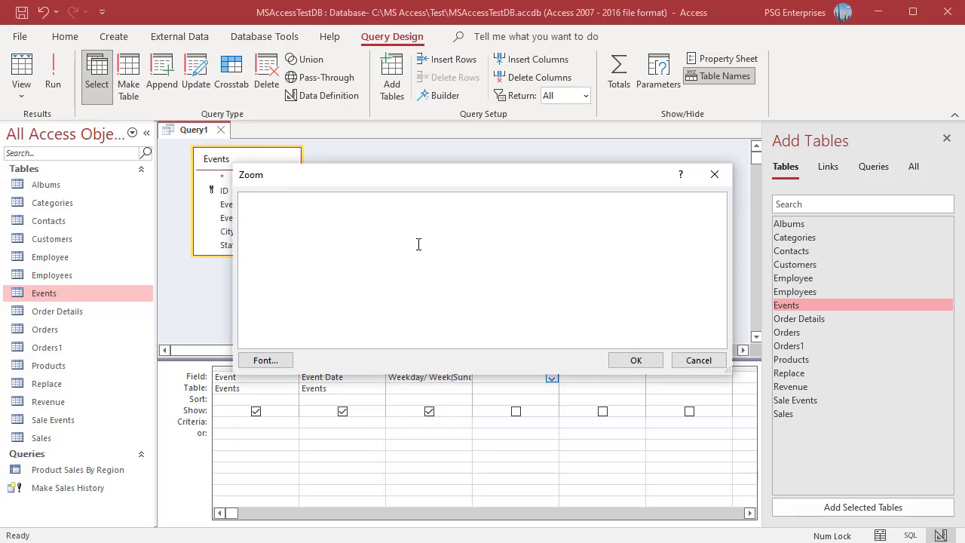
type("Weekday/ Week(Monday) : DatePart(\"w\",[Event Date],2) & \" / Week\" & DatePart(\"ww\",[Event Date])")
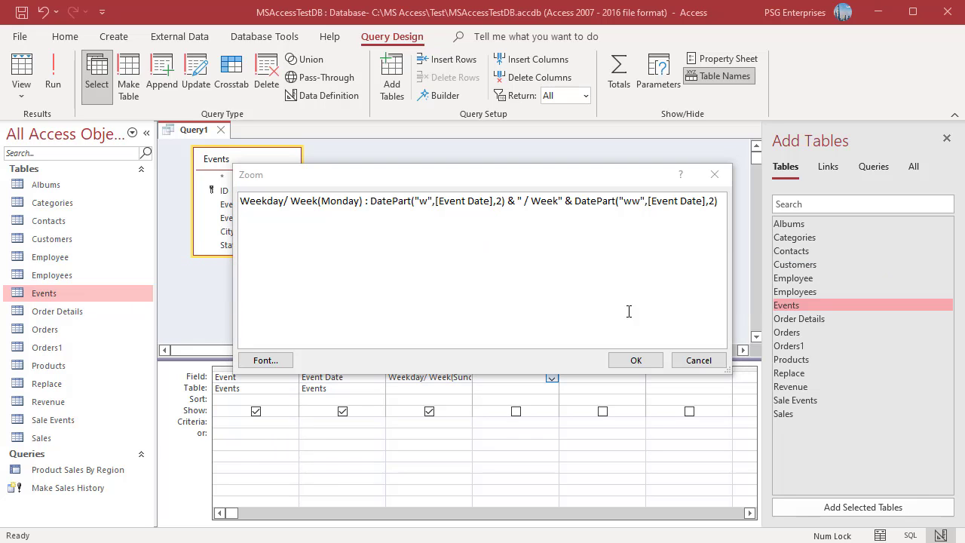
left_click(629, 355)
left_click(54, 79)
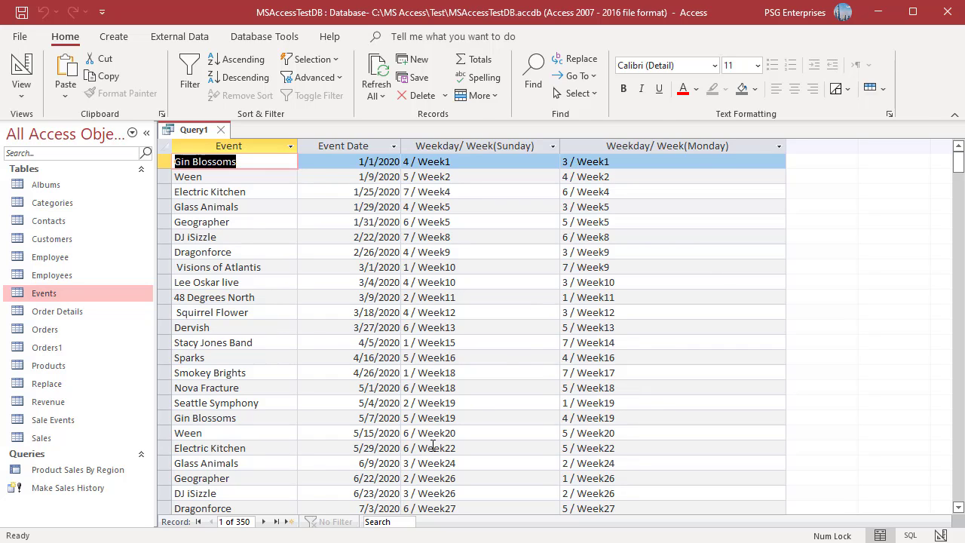
Back in the query design, apply the criterion DatePart("yyyy", [Event Date])=DatePart("yyyy","1/1") and run the query
left_click(940, 535)
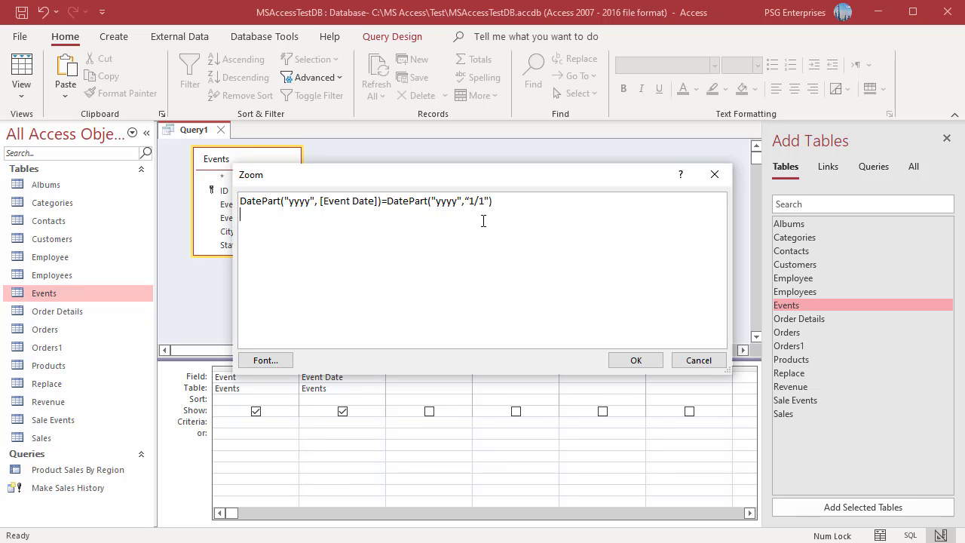
left_click(635, 359)
left_click(55, 83)
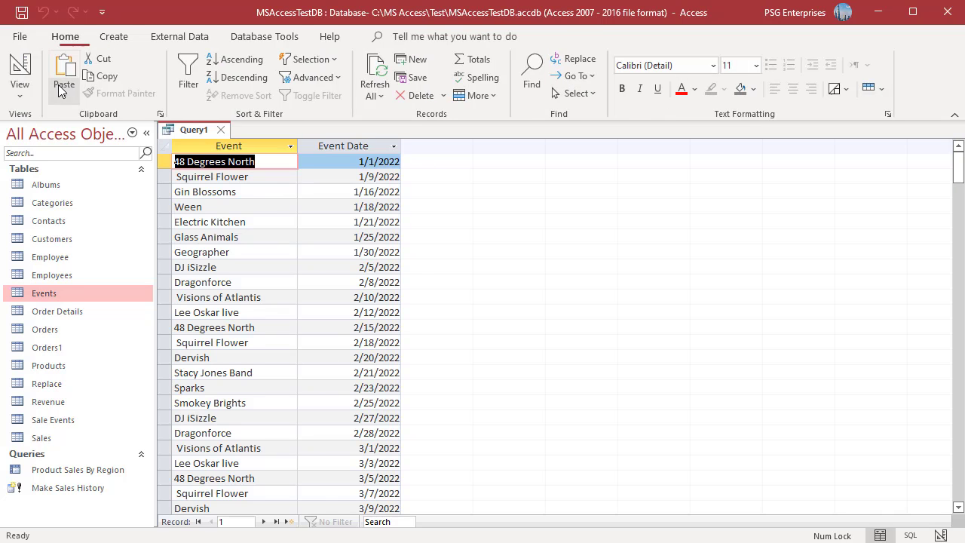